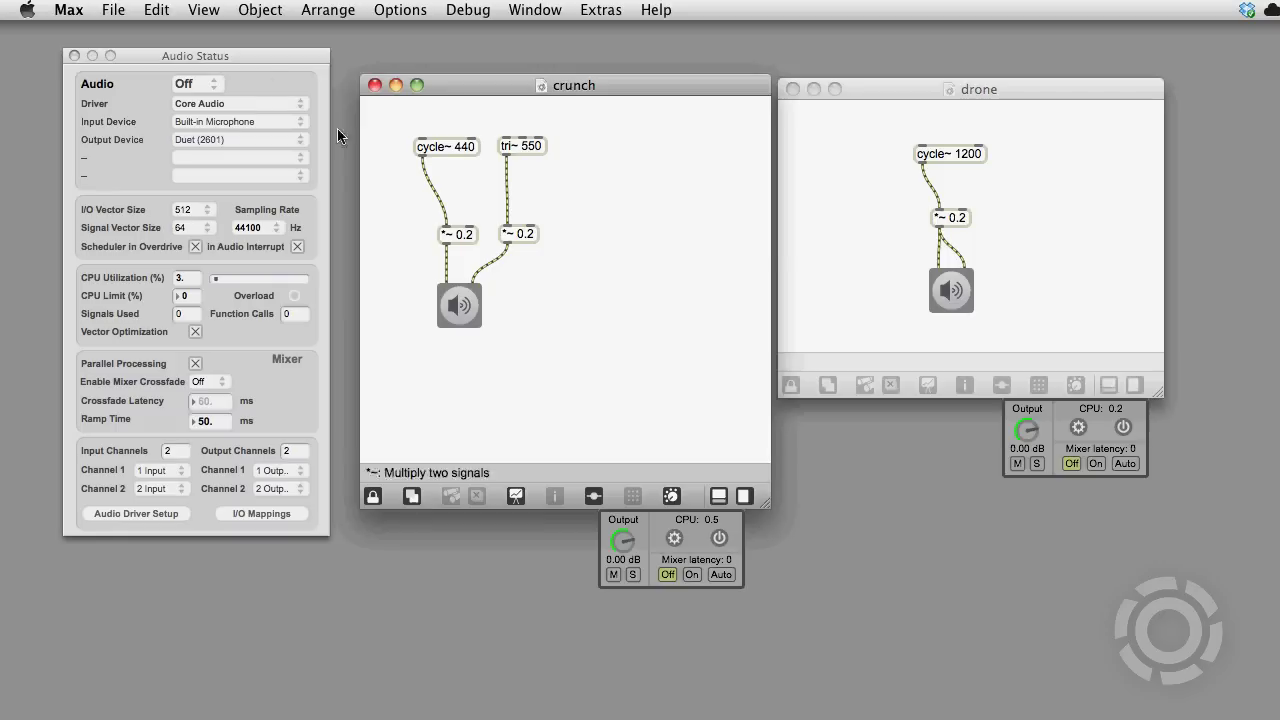
Open the Max application menu in the menu bar
left_click(68, 9)
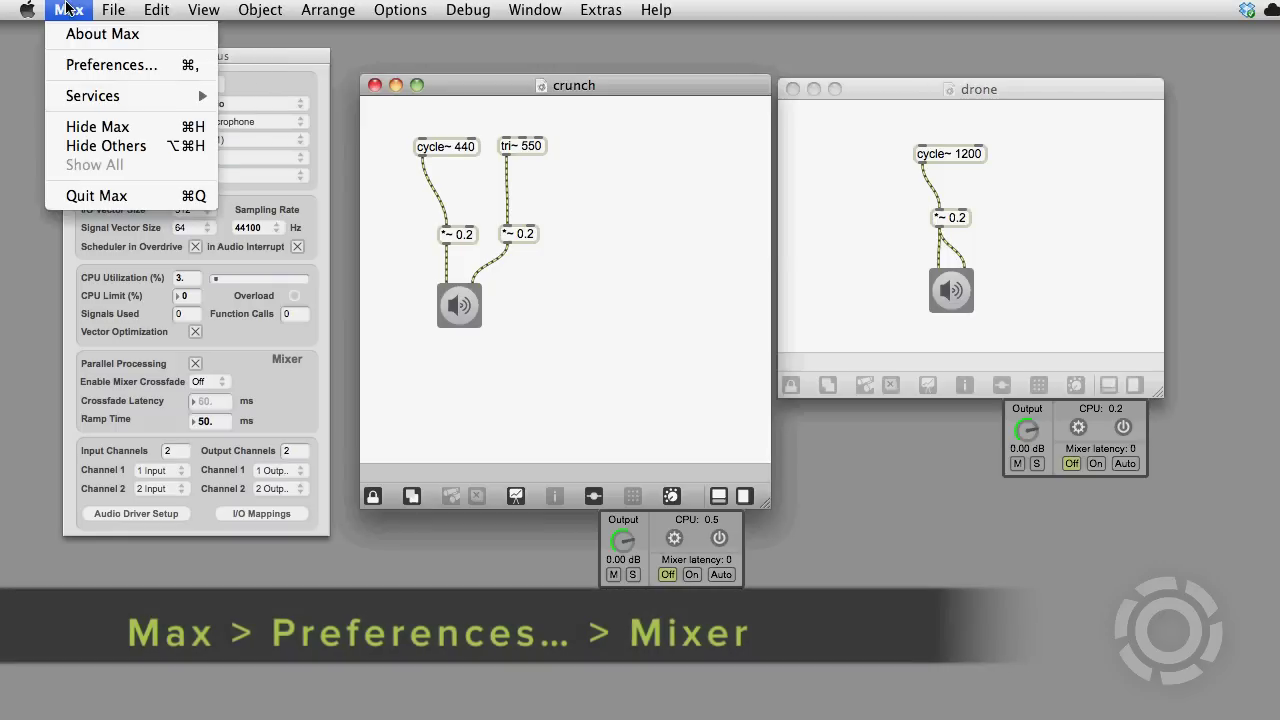
Open Preferences, scroll down to the Mixer section showing crossfade Off, then close it
left_click(84, 66)
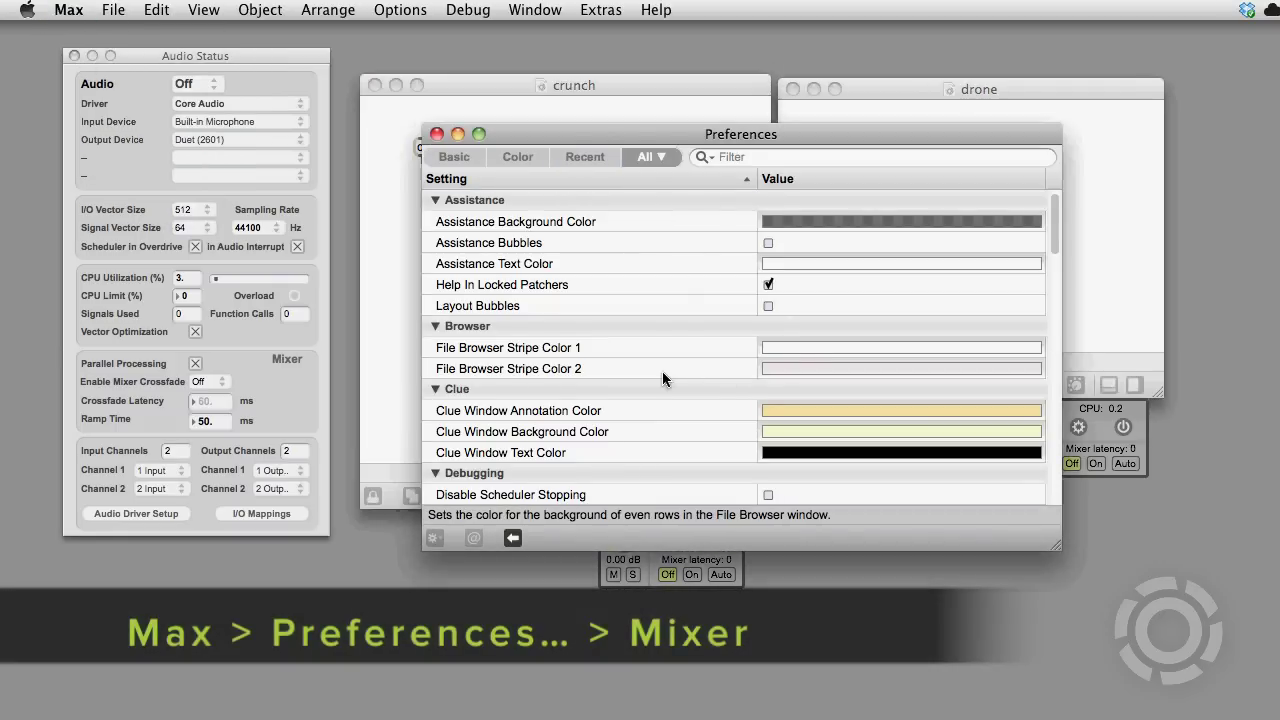
scroll(662, 373, "down", 3)
scroll(662, 379, "down", 20)
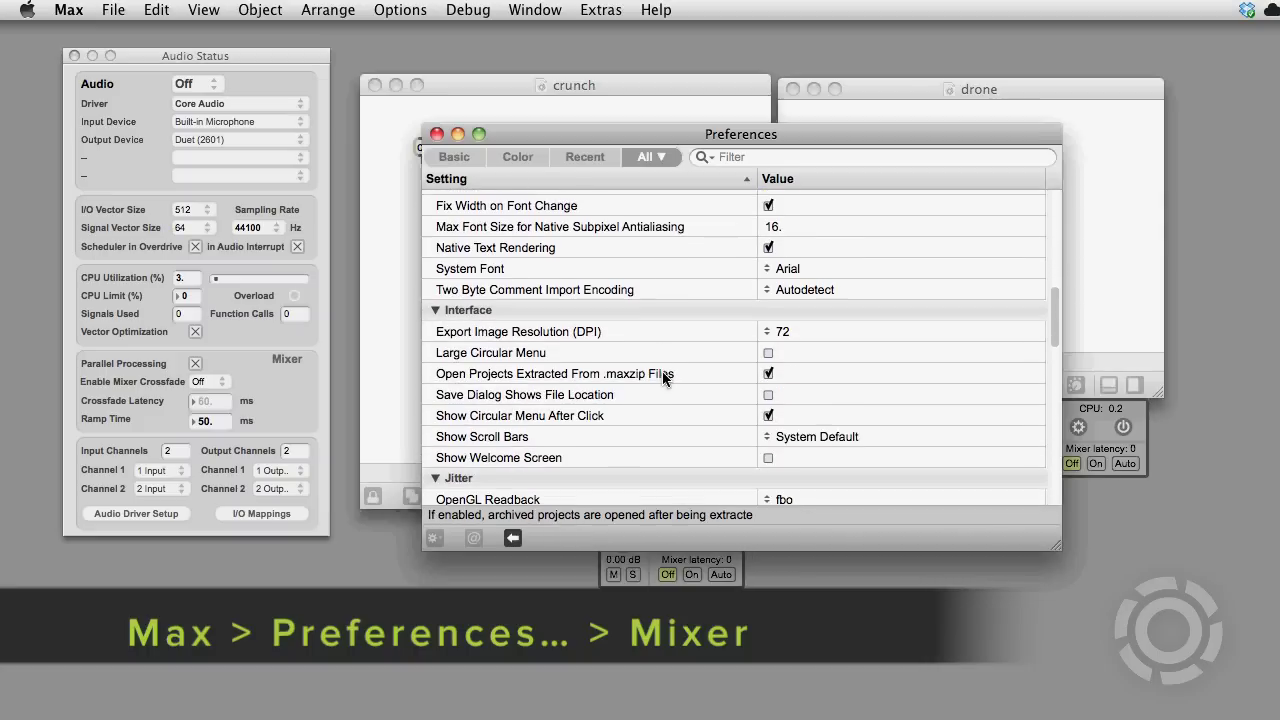
scroll(662, 371, "down", 5)
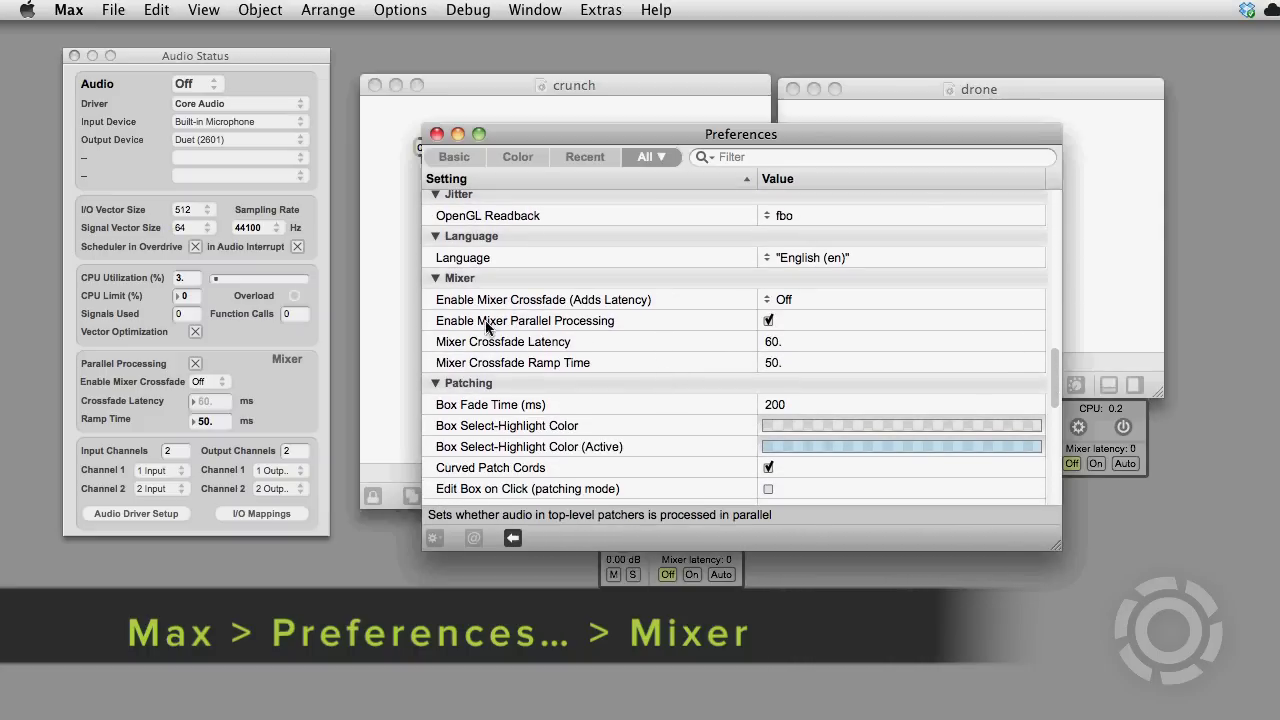
left_click(437, 134)
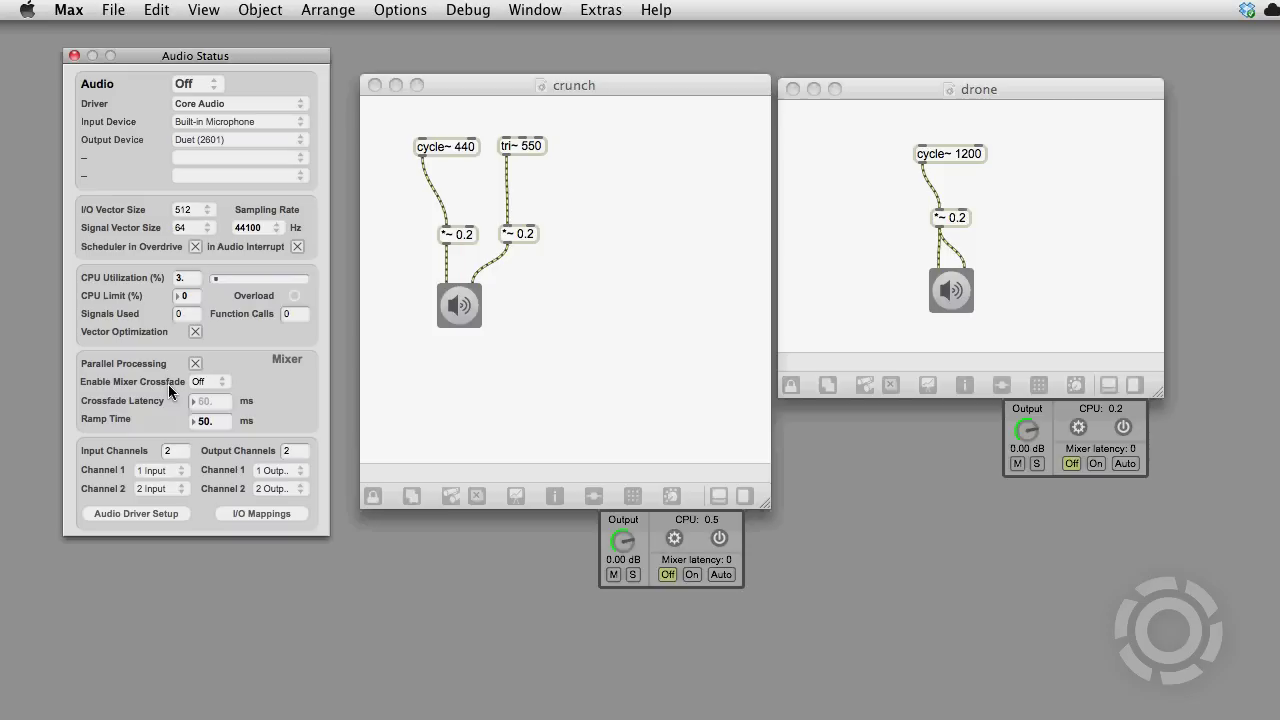
Bring the drone patcher forward and briefly start and stop its audio via ezdac~
left_click(1052, 137)
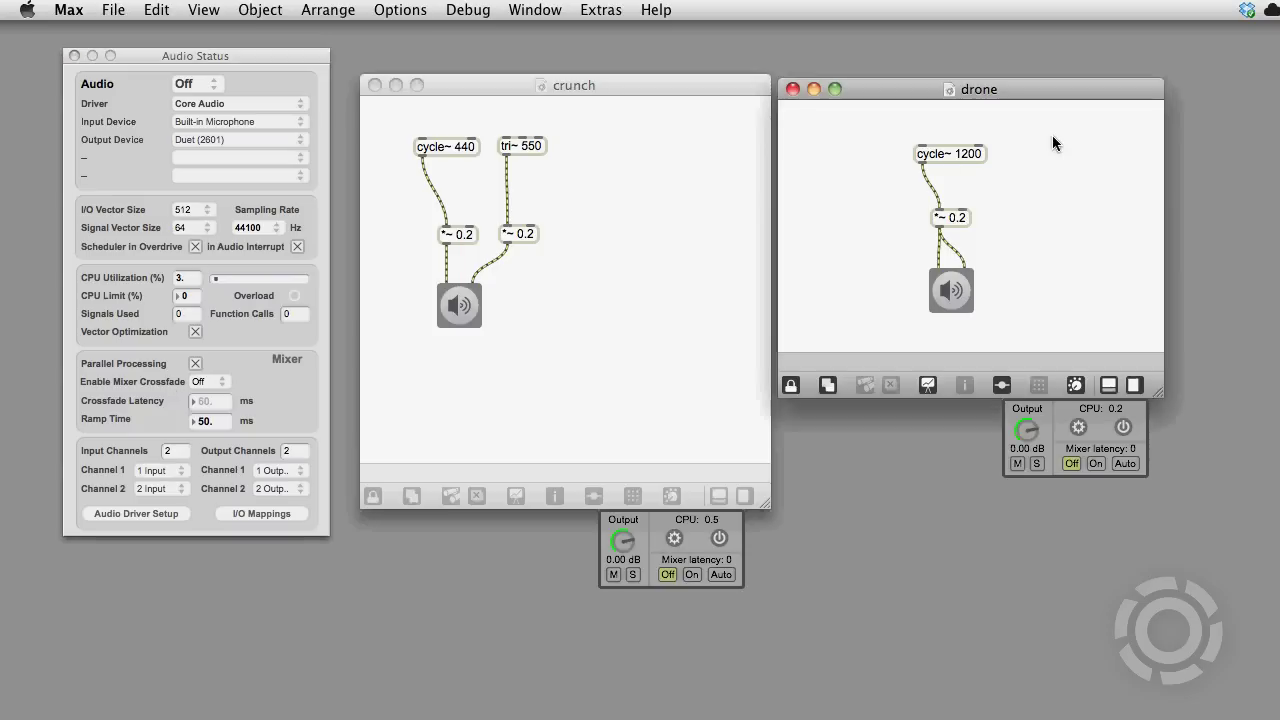
left_click(950, 292)
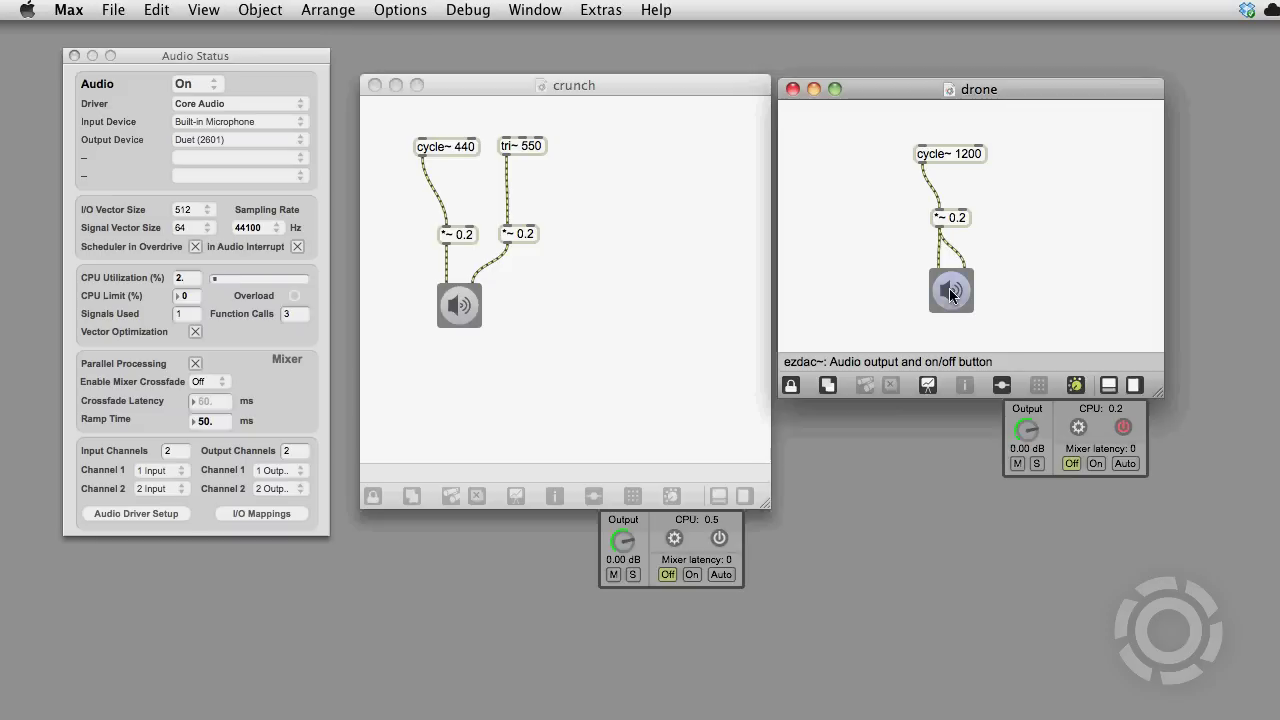
left_click(950, 292)
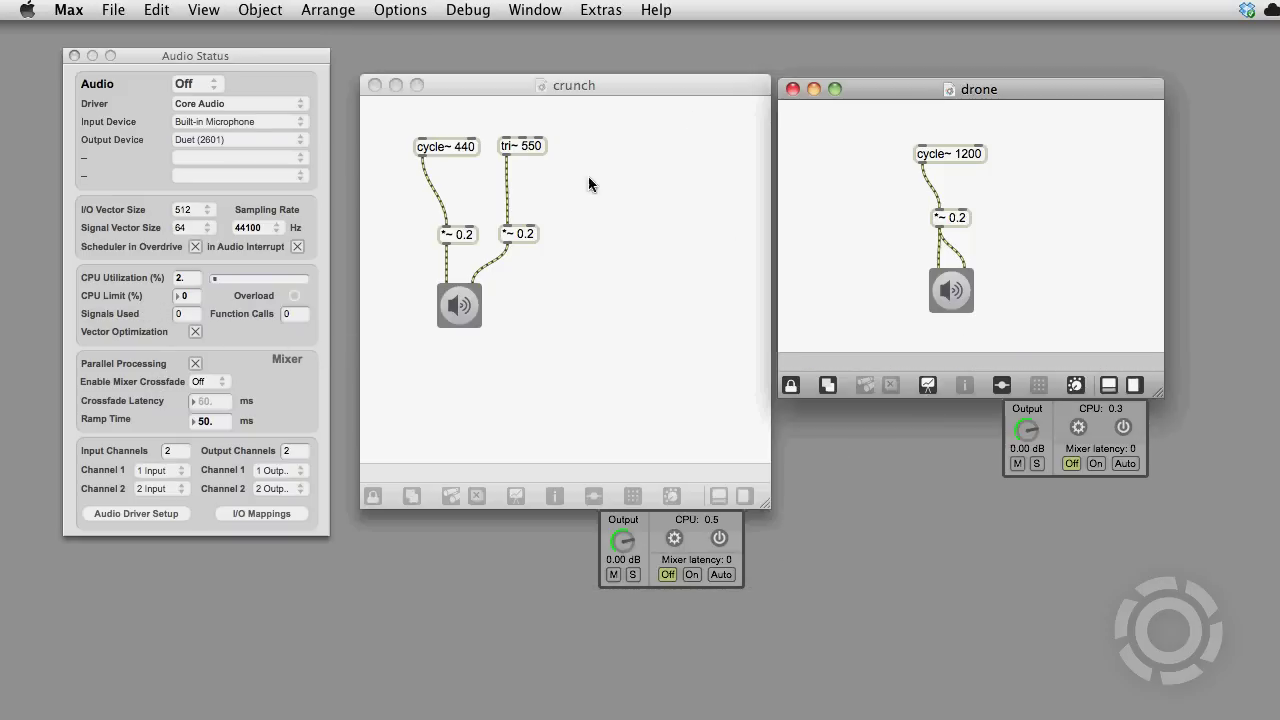
Turn audio on for crunch and select its tri~ 550 to *~ 0.2 cord
left_click(719, 540)
left_click(641, 324)
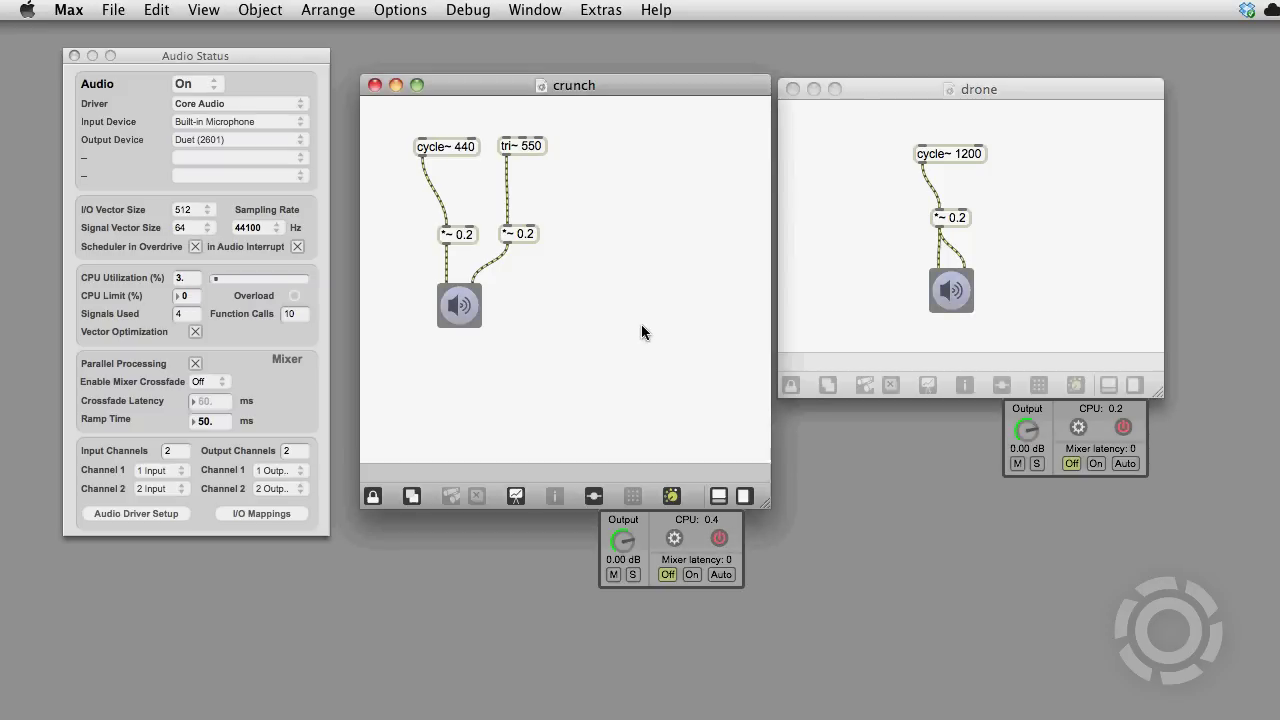
left_click(507, 212, "super")
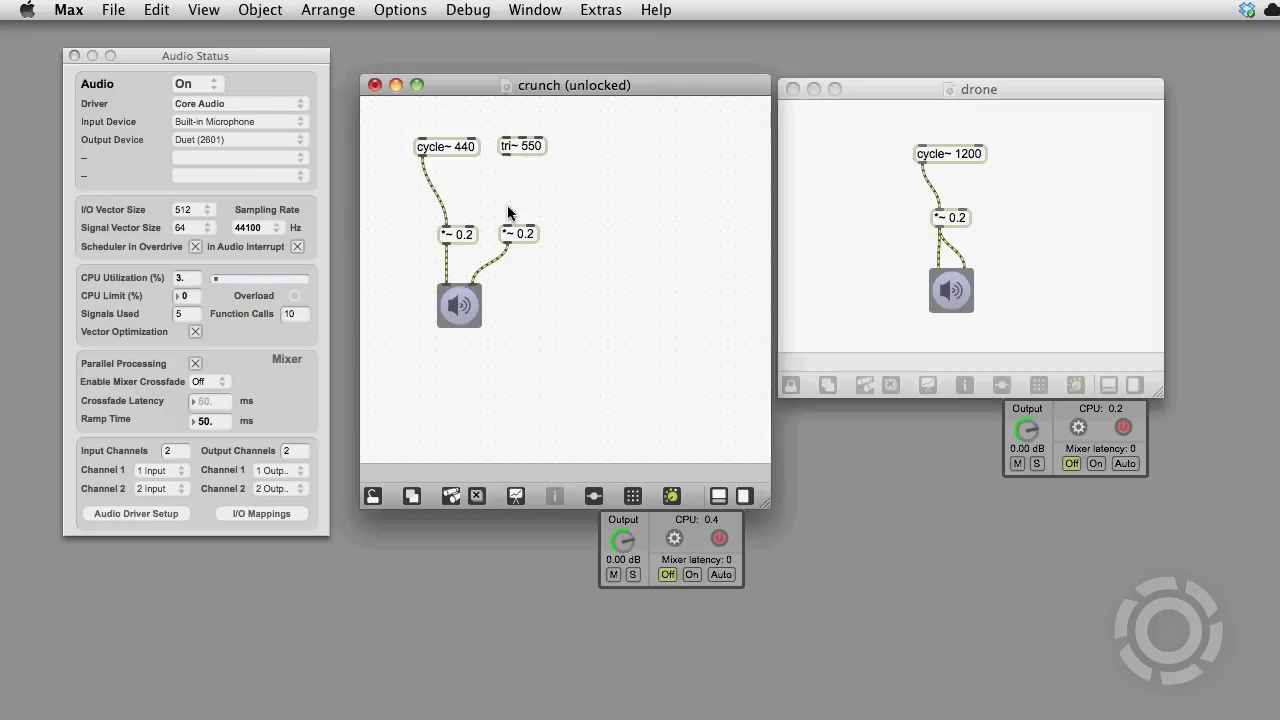
Delete and restore the tri~ 550 cord repeatedly, leaving it connected, then switch audio off
key("super+z")
key("Delete")
key("super+z")
key("Delete")
key("super+z")
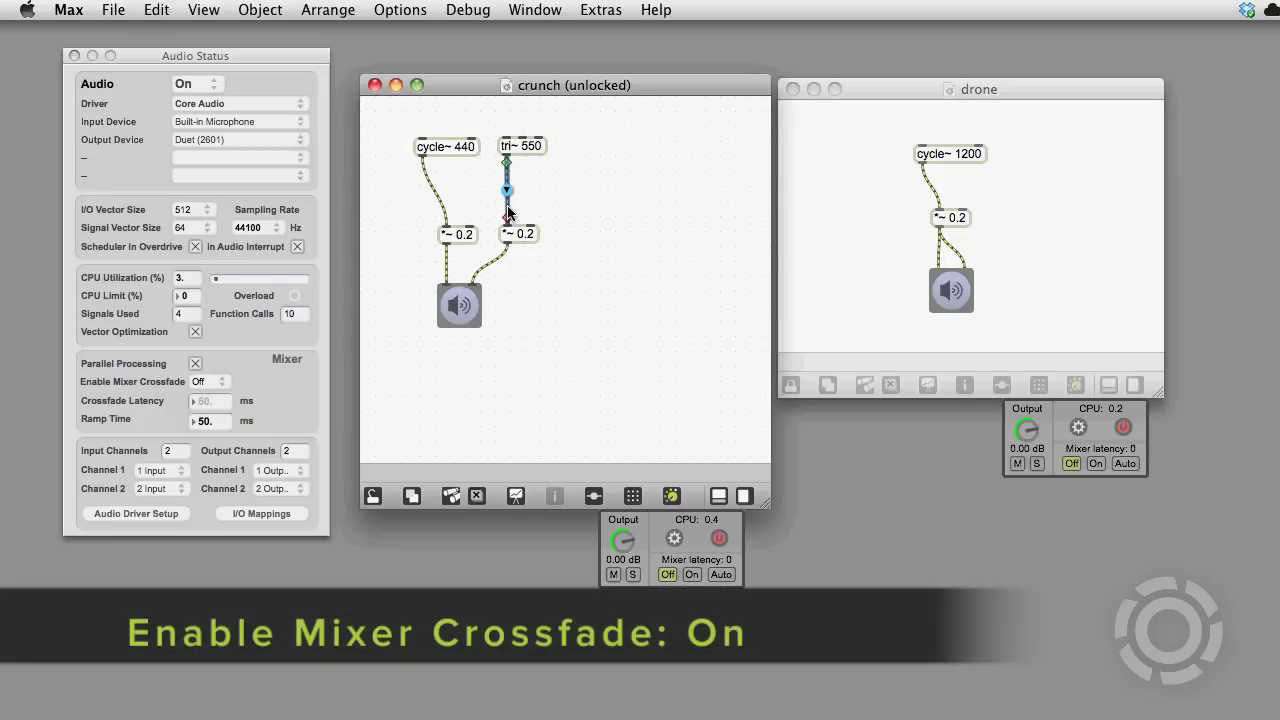
key("super+period")
left_click(207, 381)
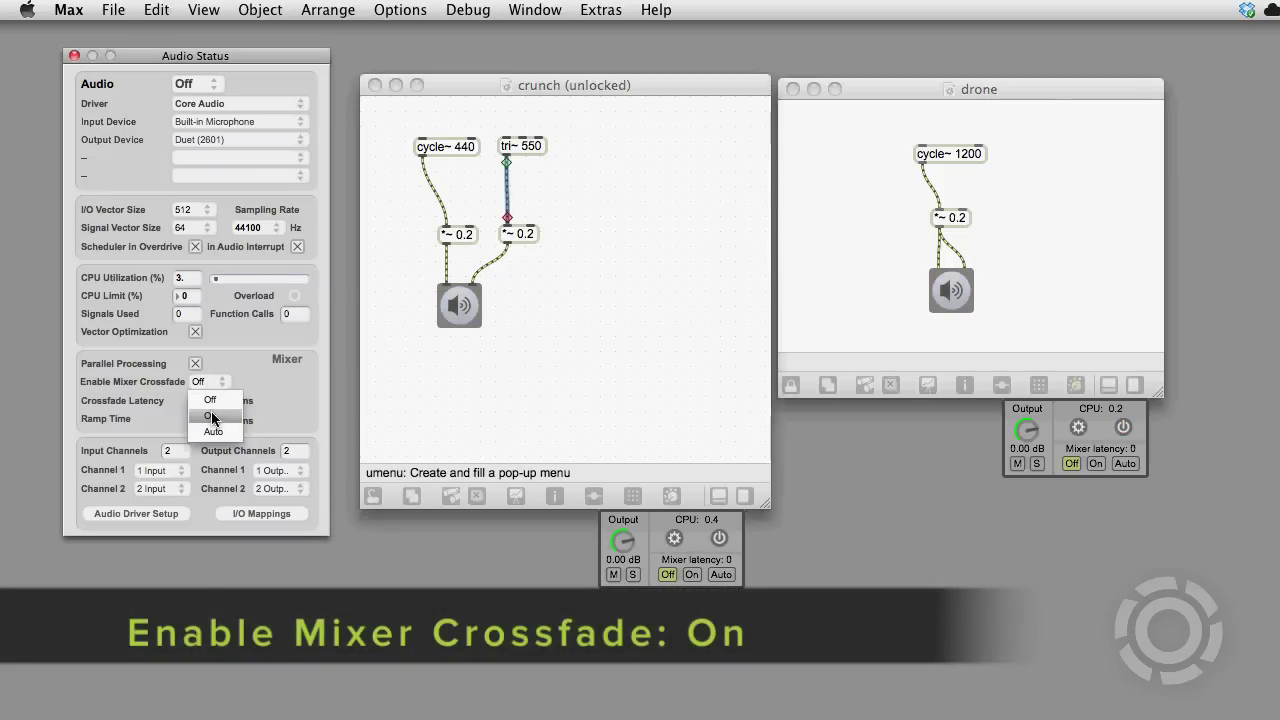
Set mixer crossfade On (60 ms latency, 50 ms ramp) and test it by toggling audio
left_click(212, 417)
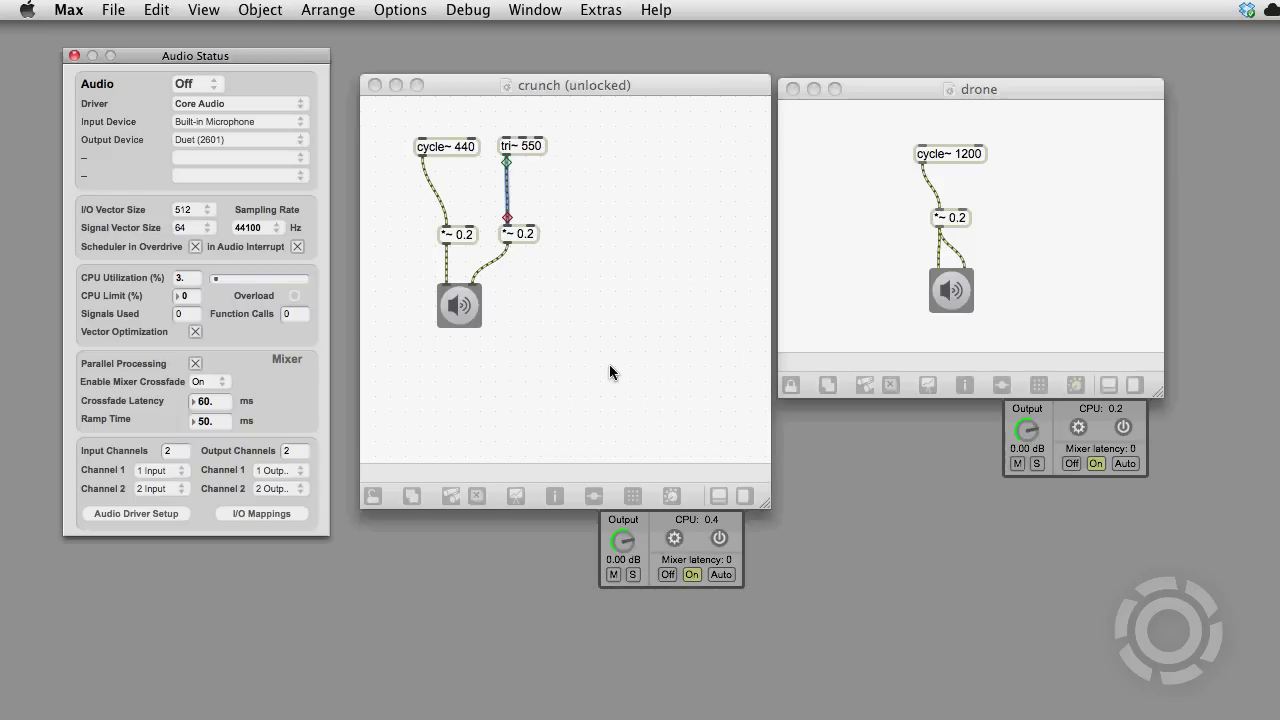
left_click(720, 540)
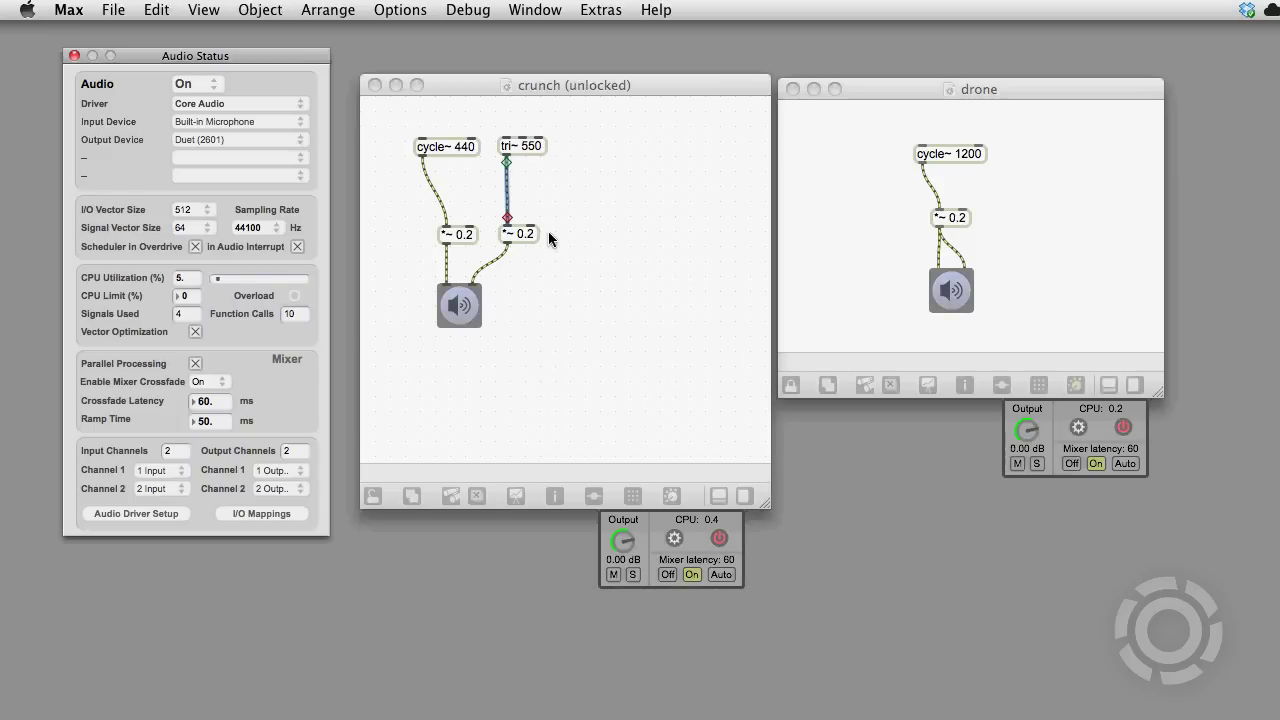
left_click(516, 190)
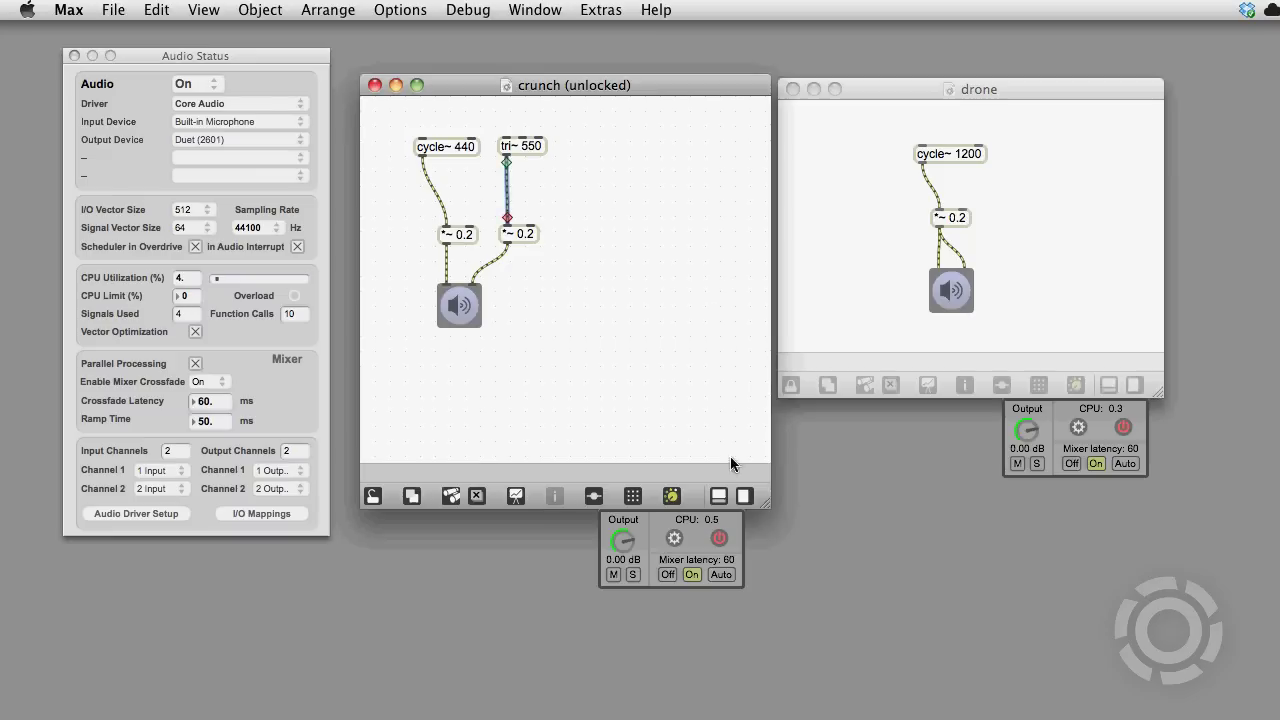
left_click(720, 538)
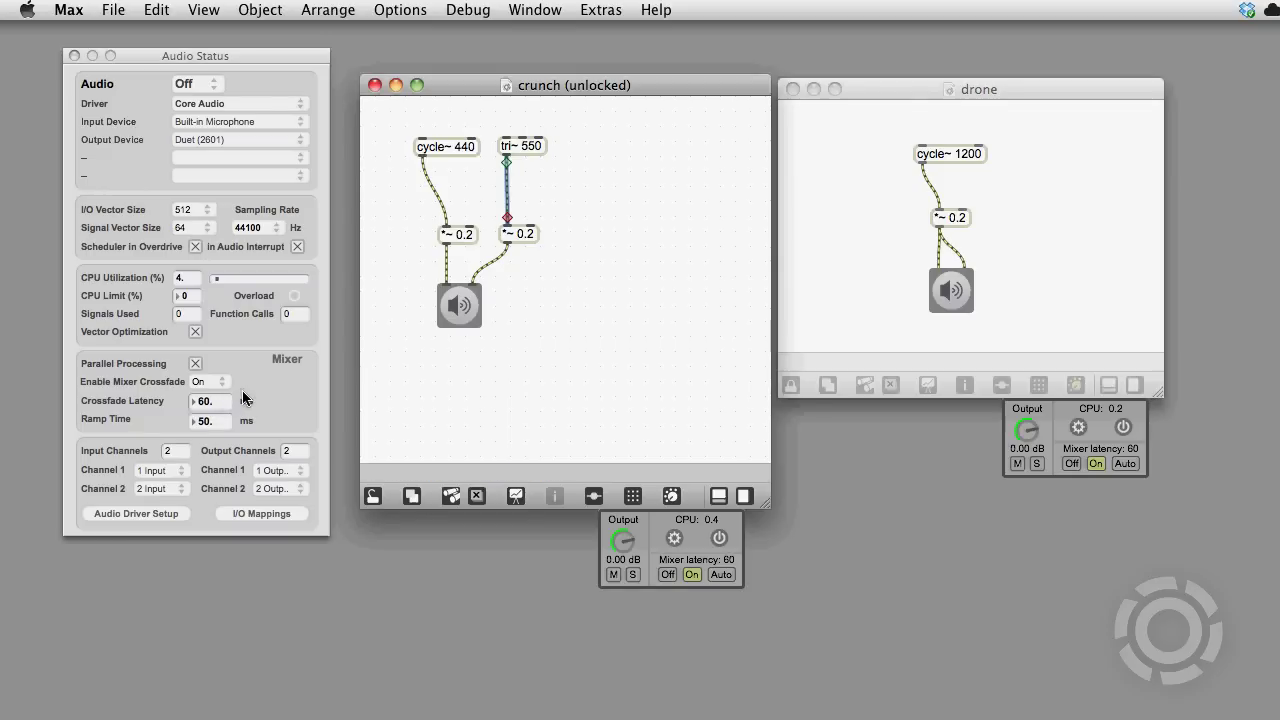
left_click(243, 398)
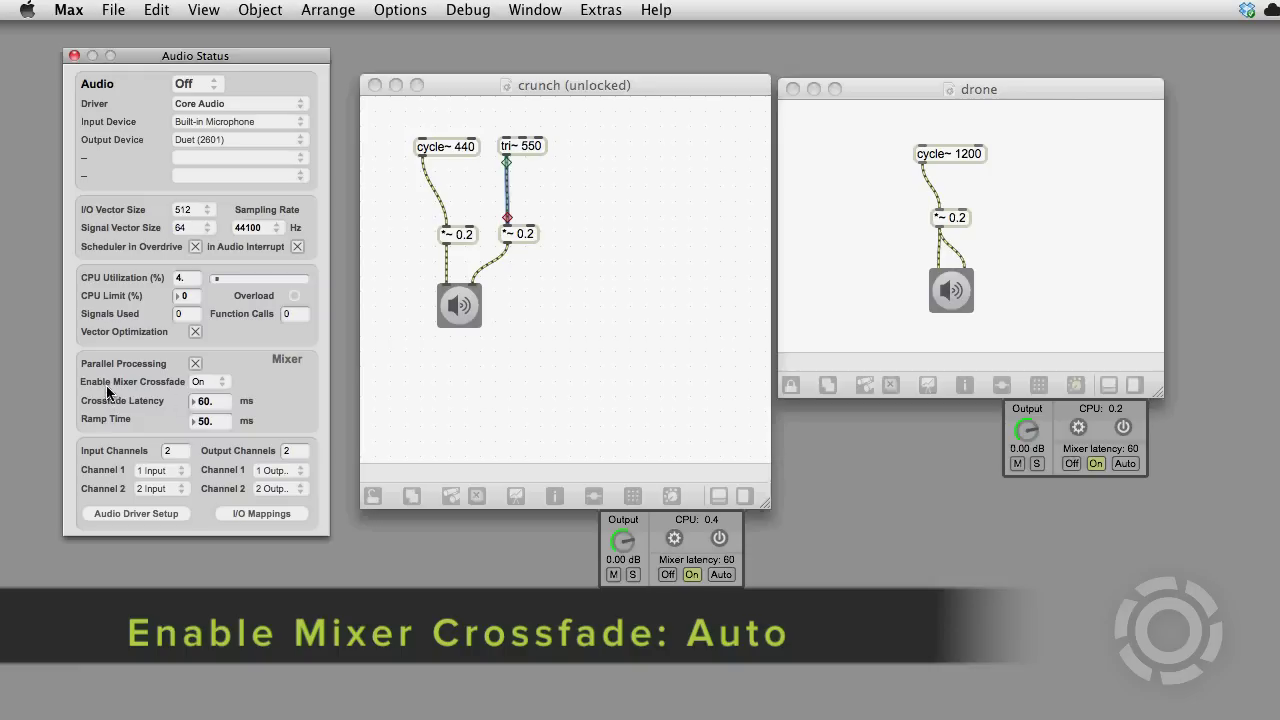
Set mixer crossfade to Auto, start crunch's audio, and unlock the crunch patch
left_click(209, 385)
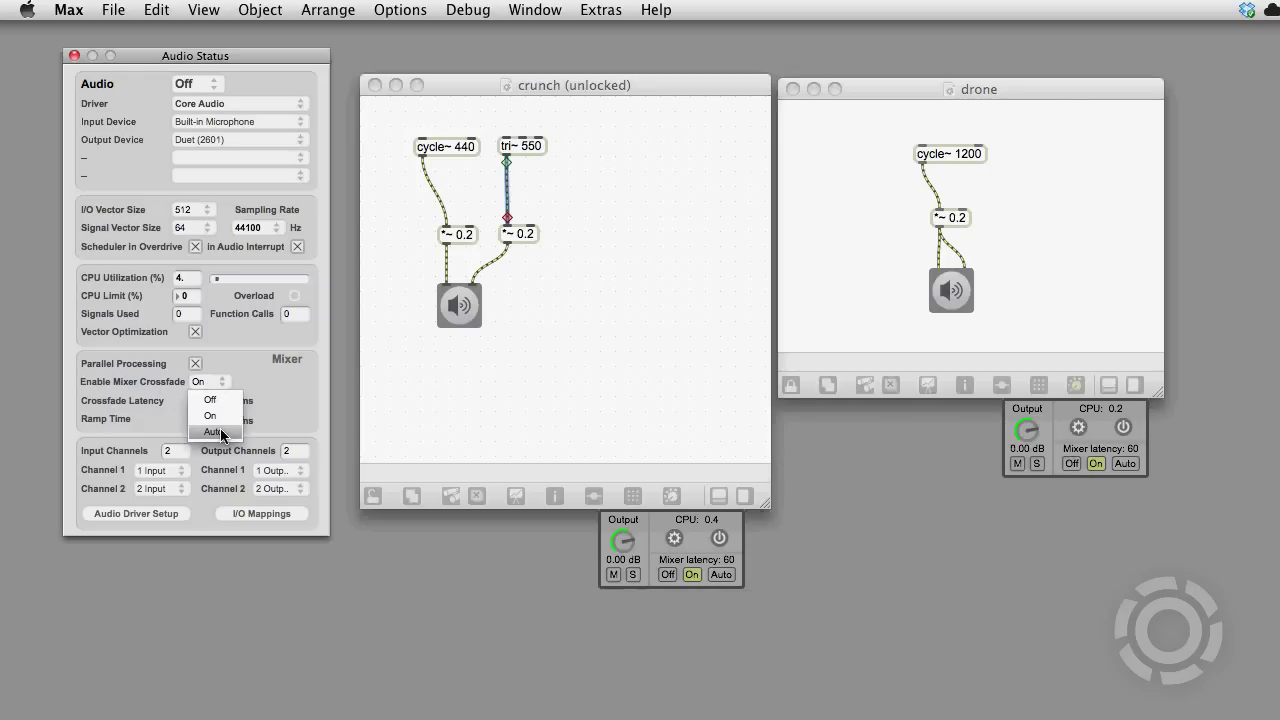
left_click(220, 430)
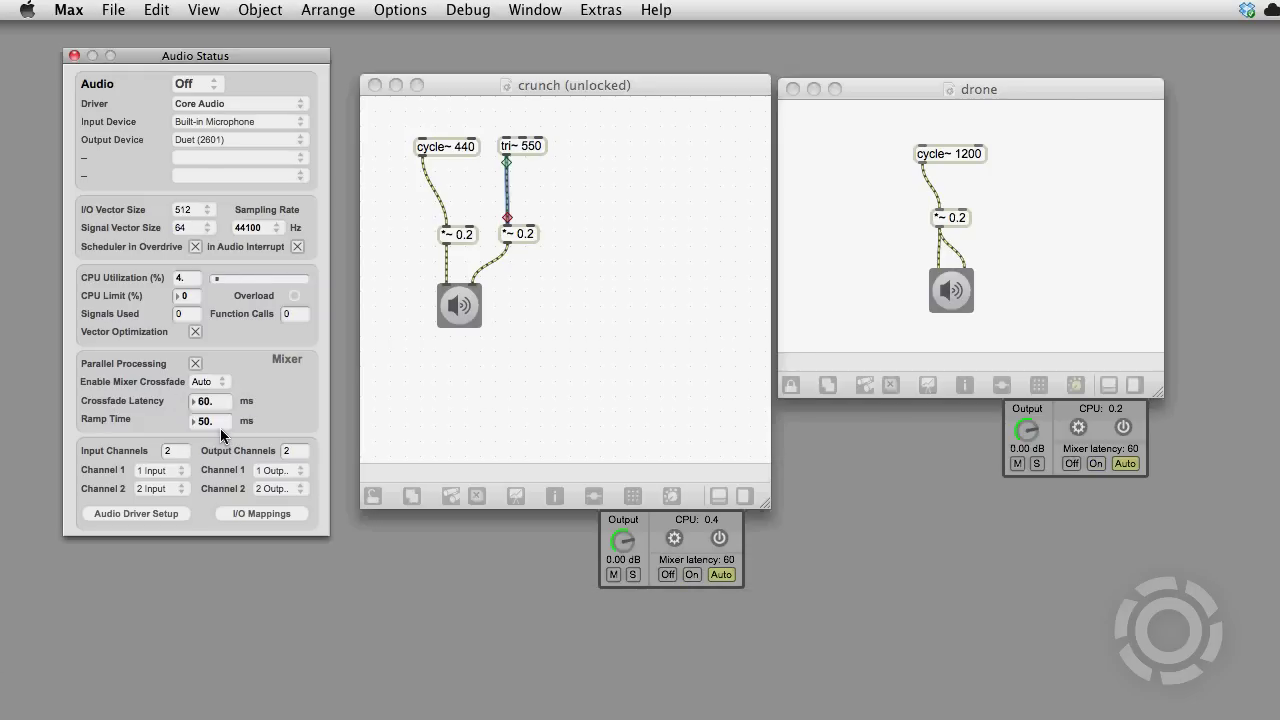
left_click(459, 316)
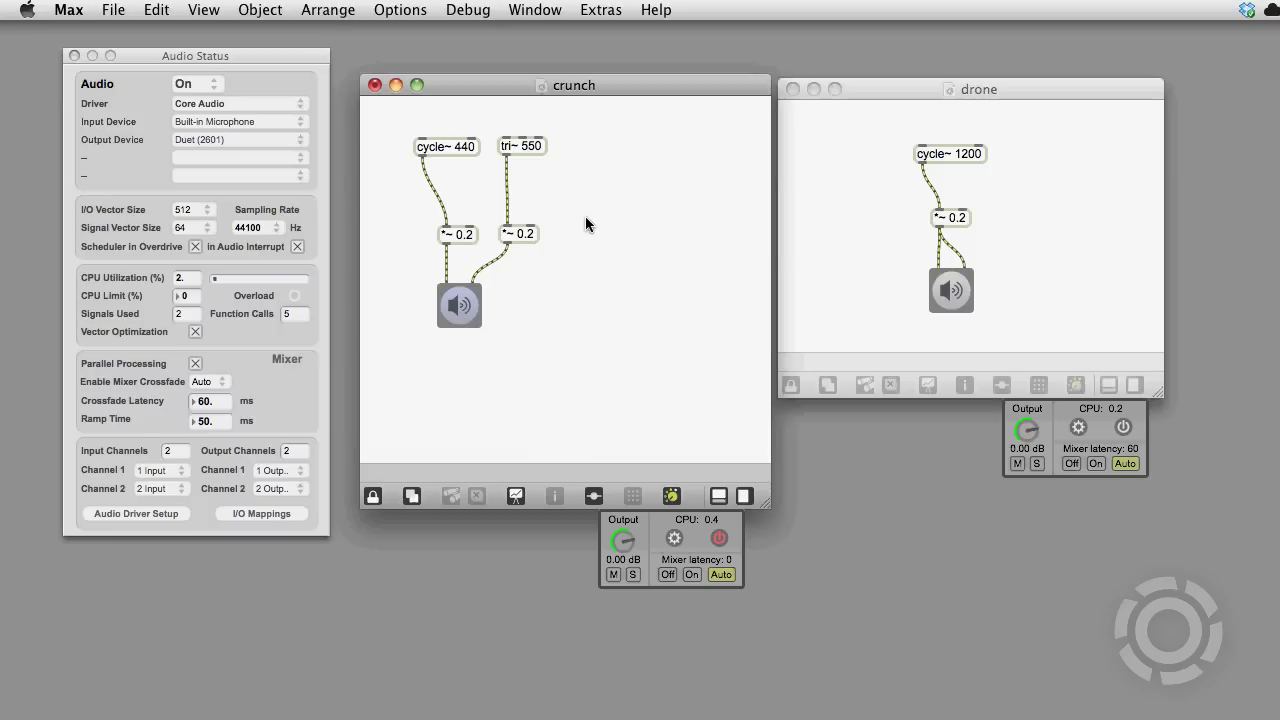
key("super+e")
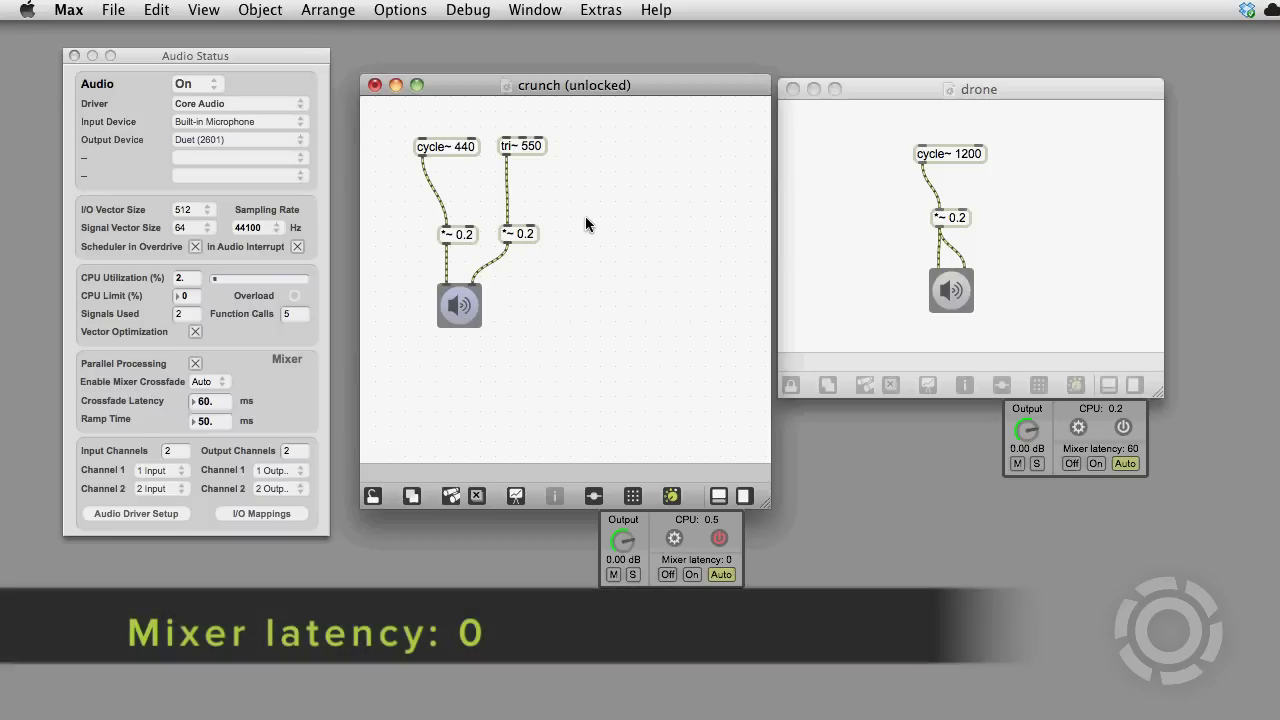
Delete and restore the tri~ 550 to *~ 0.2 cord twice
left_click(507, 210)
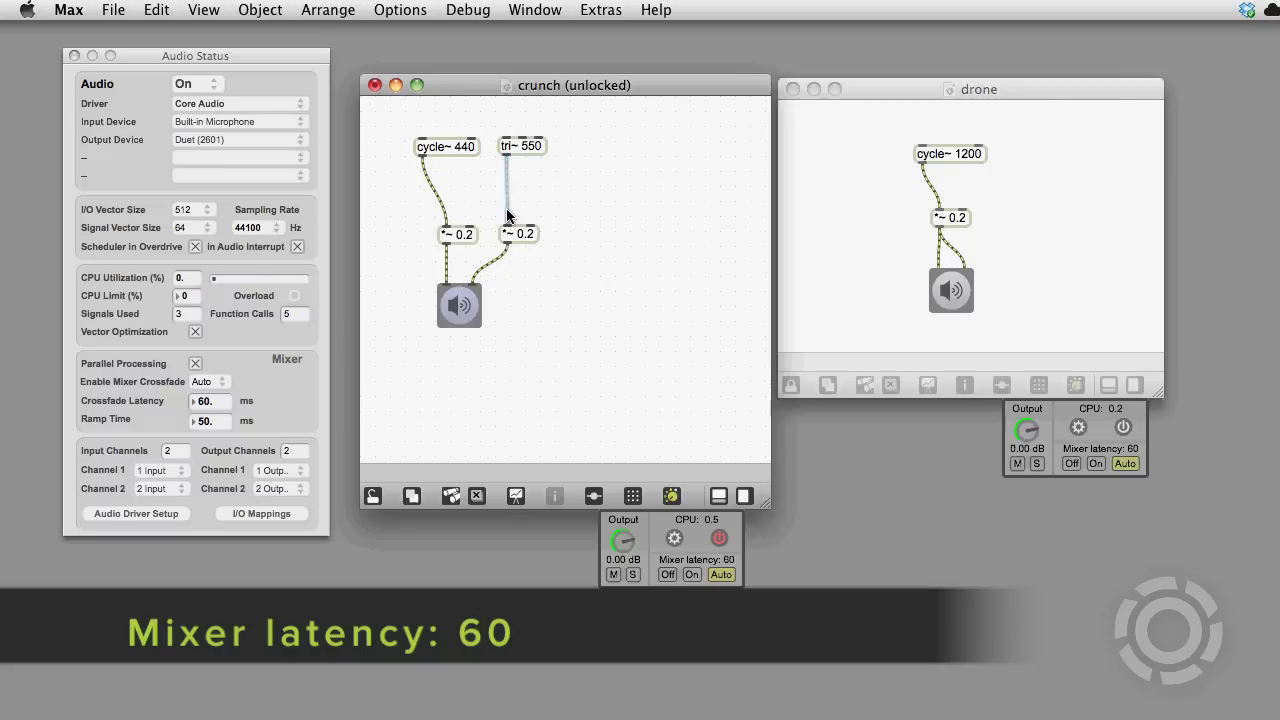
key("BackSpace")
key("super+z")
key("BackSpace")
key("super+z")
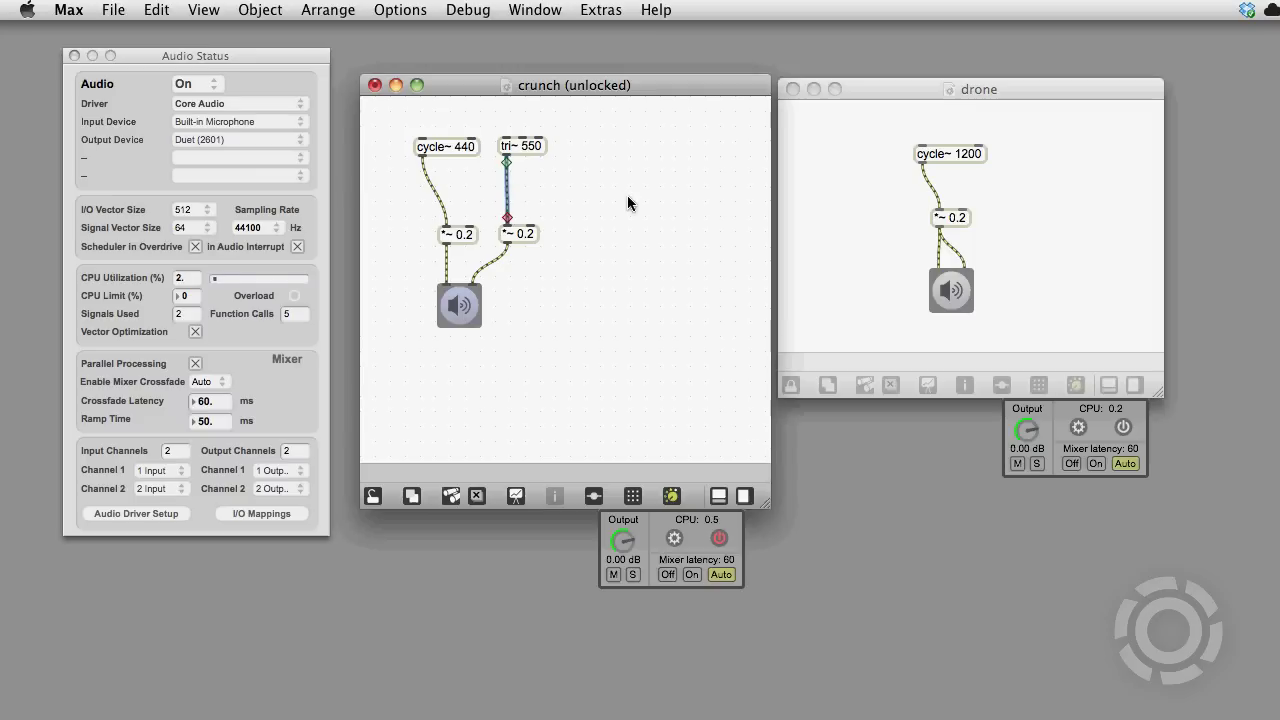
Lock the crunch patch and toggle its ezdac~ audio, ending with audio off
key("super+e")
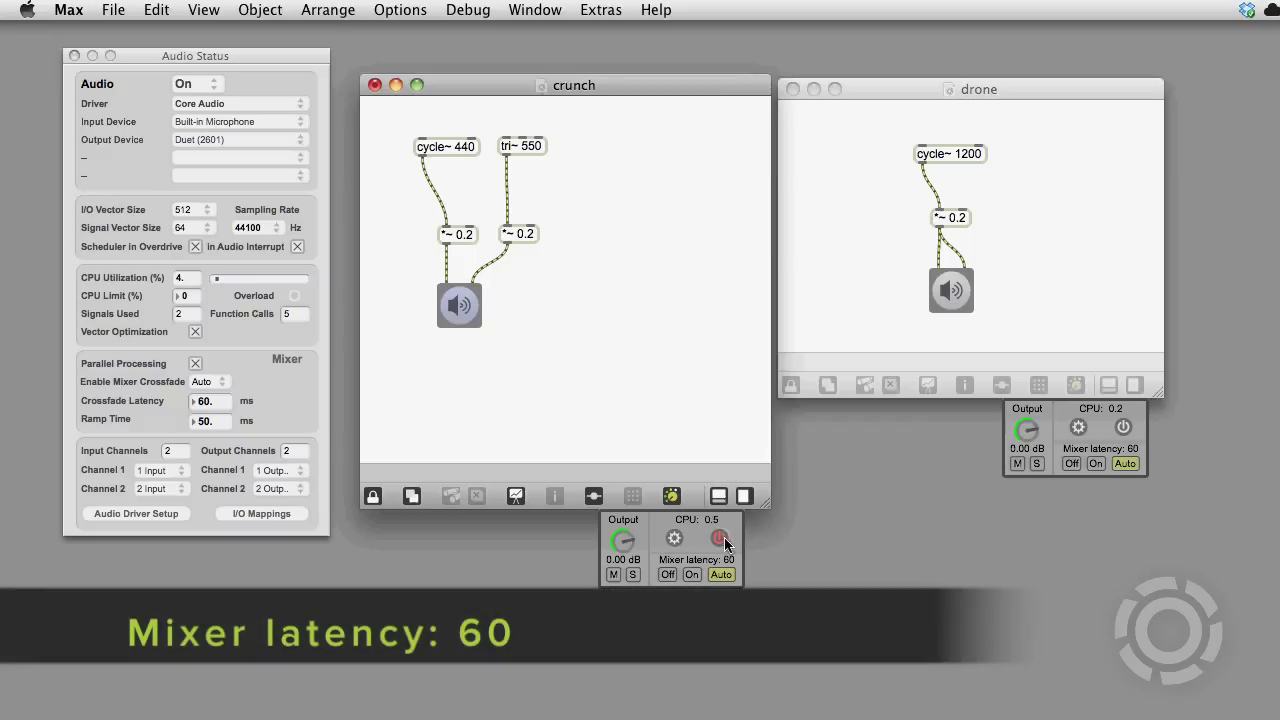
left_click(463, 314)
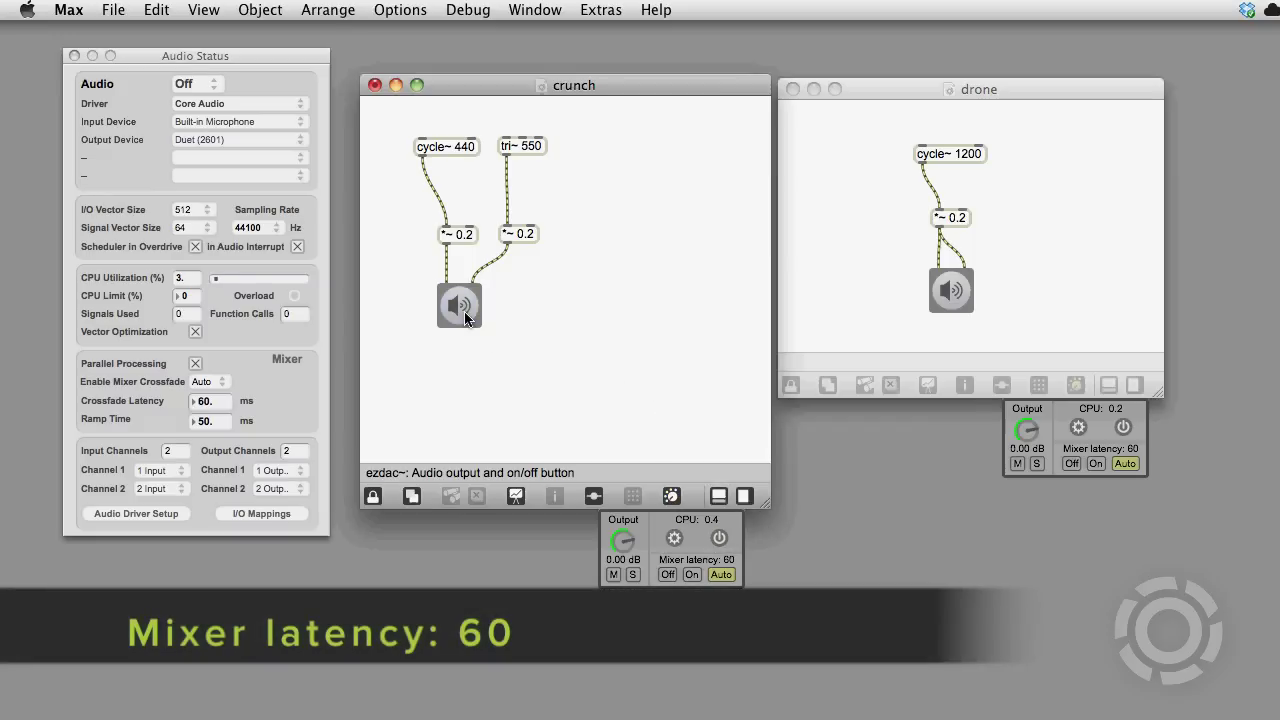
left_click(464, 316)
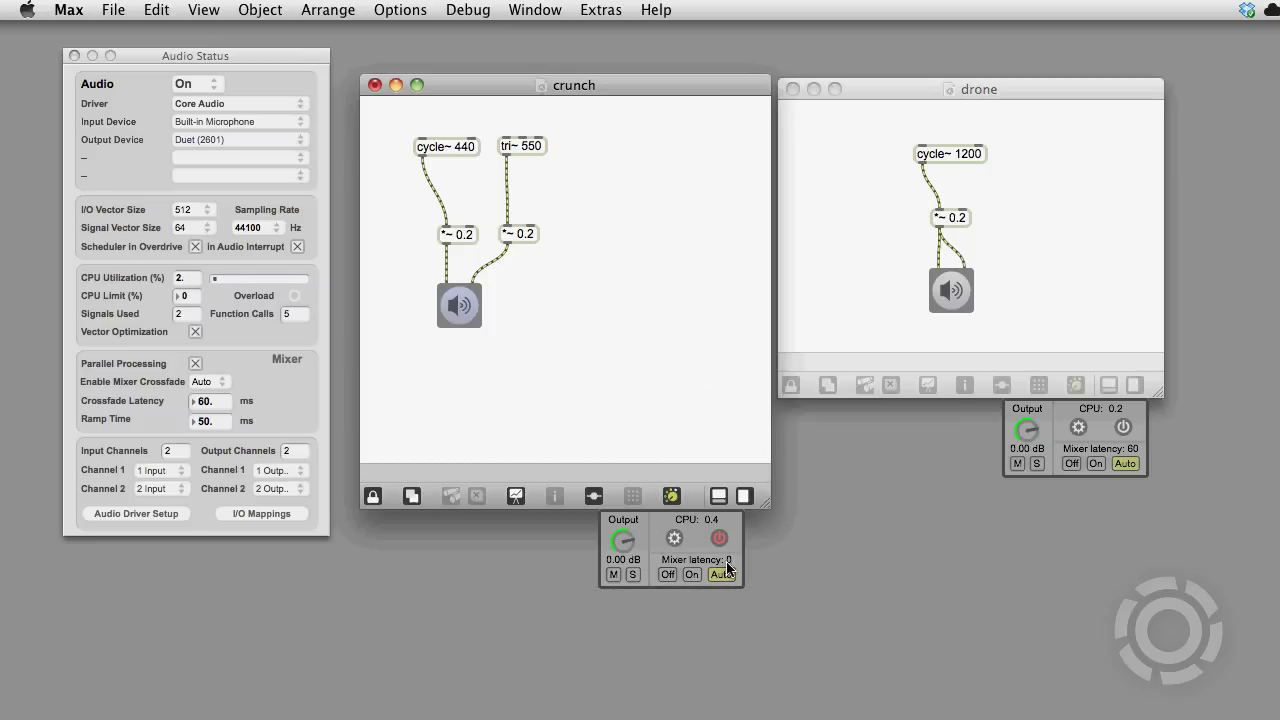
left_click(477, 309)
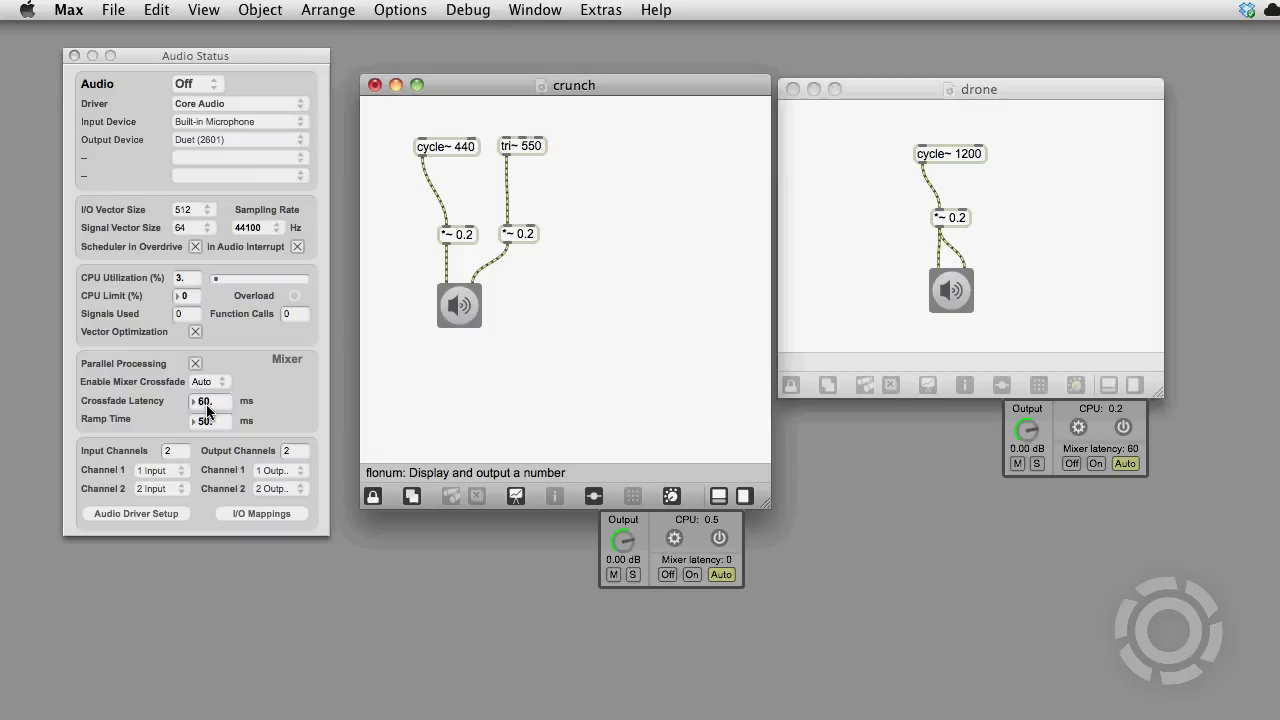
Set crossfade latency to 500 ms and ramp time to 480 ms
left_click(208, 410)
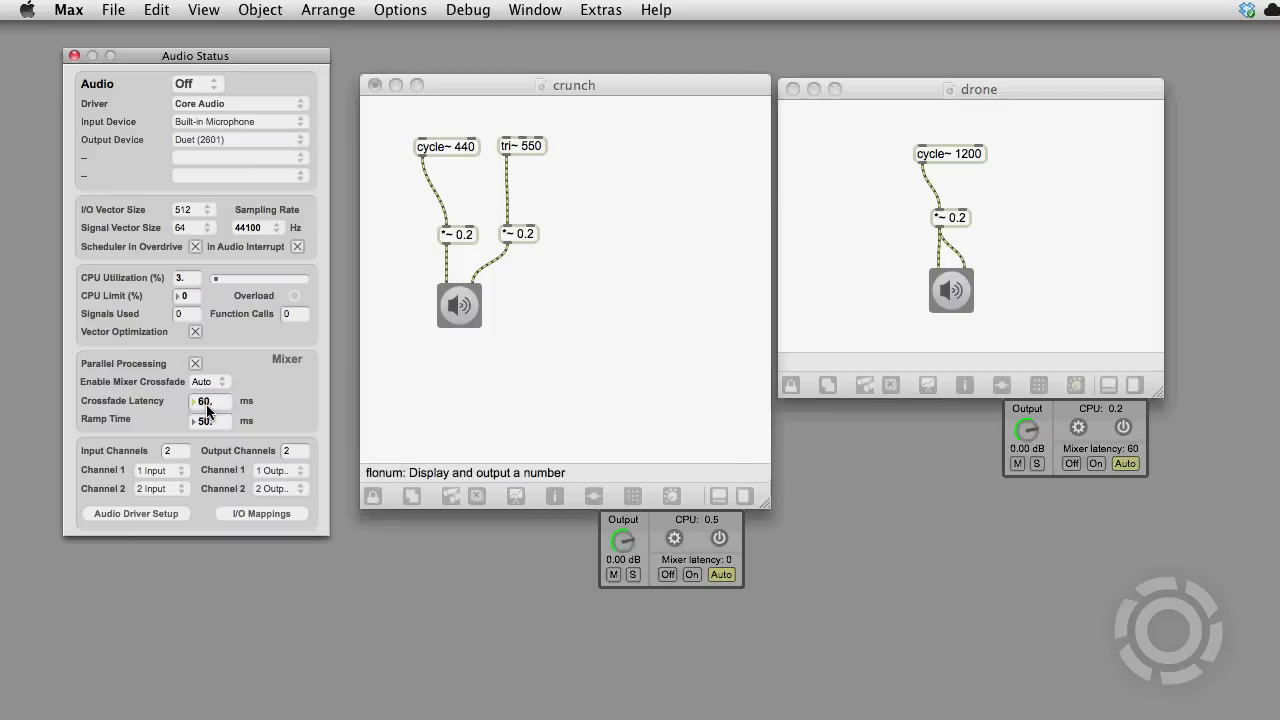
type("500")
key("Return")
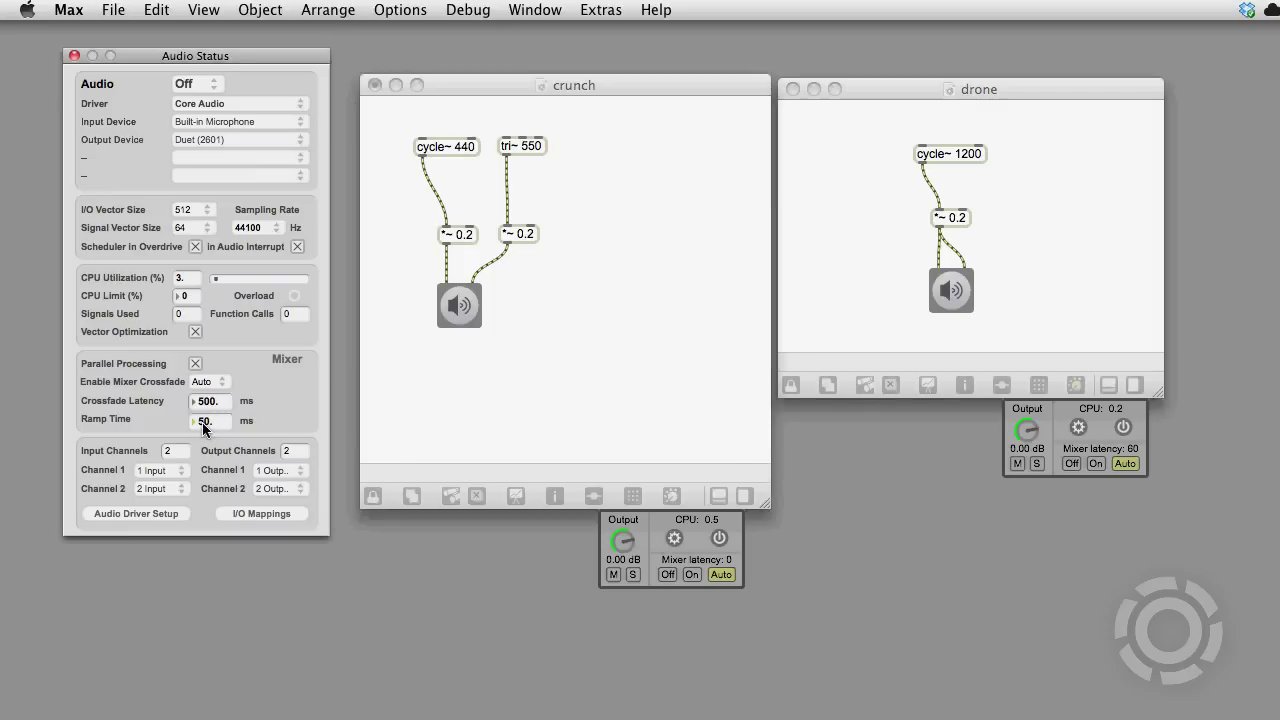
type("480")
key("Return")
With audio on in crunch, delete and restore the tri~ 550 cord three times
key("super+slash")
left_click(507, 195)
key("Delete")
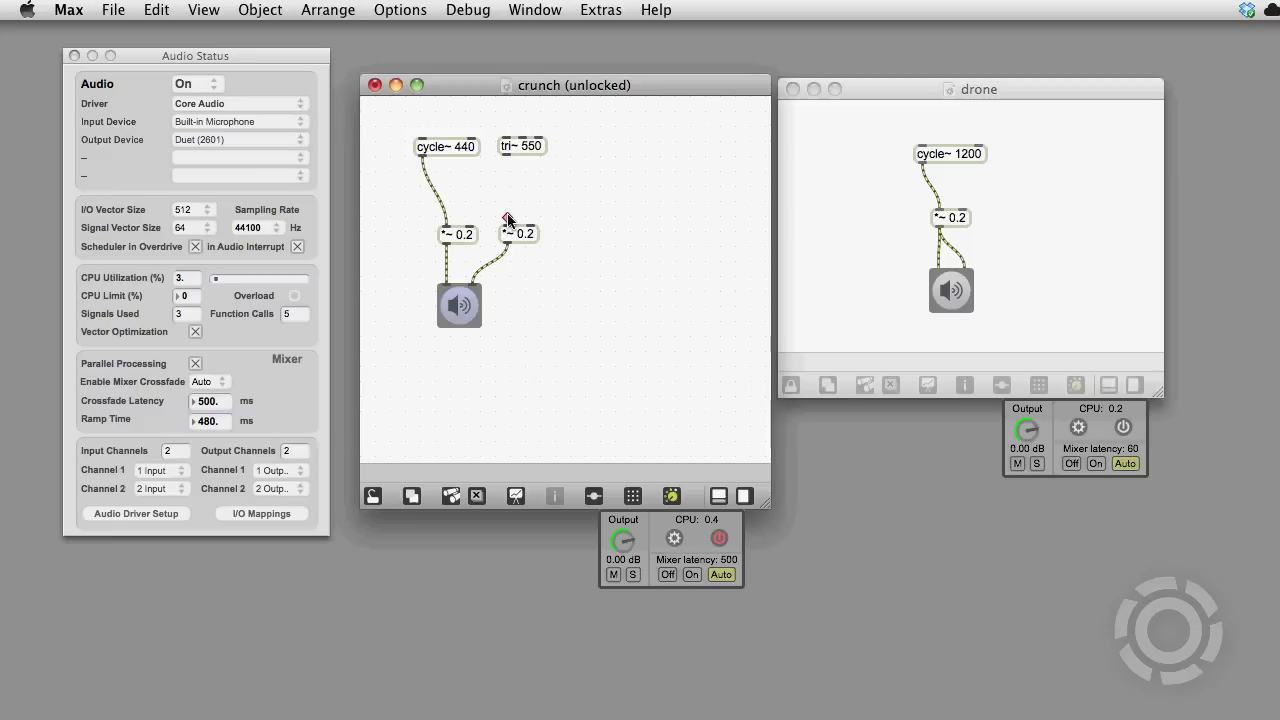
key("super+z")
key("Delete")
key("super+z")
key("Delete")
key("super+z")
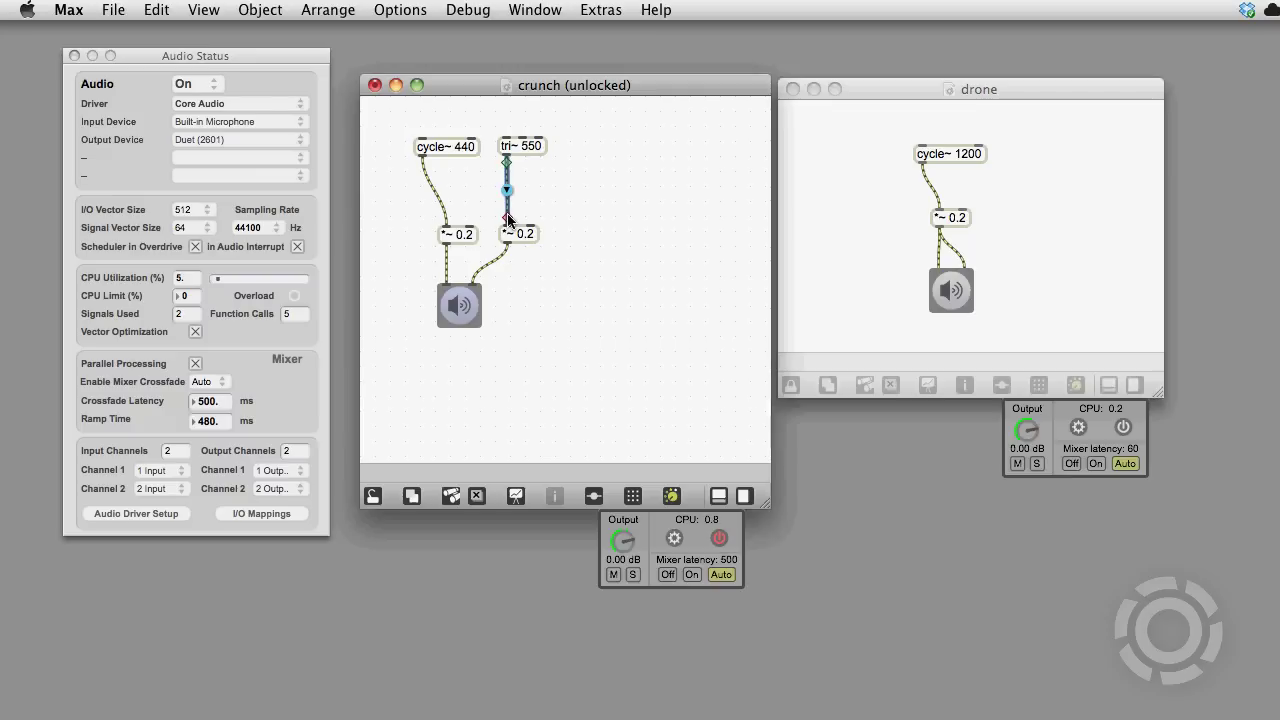